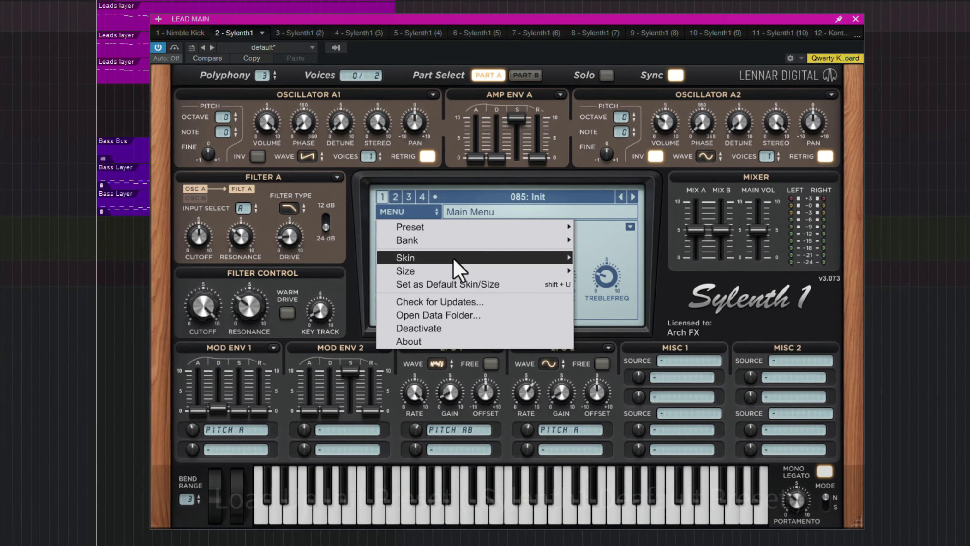
- Load Sylenth1's 085: Init preset, leaving Oscillator A1 on a Saw wave at volume 10
{"action": "mouse_move", "coordinate": [512, 228]}
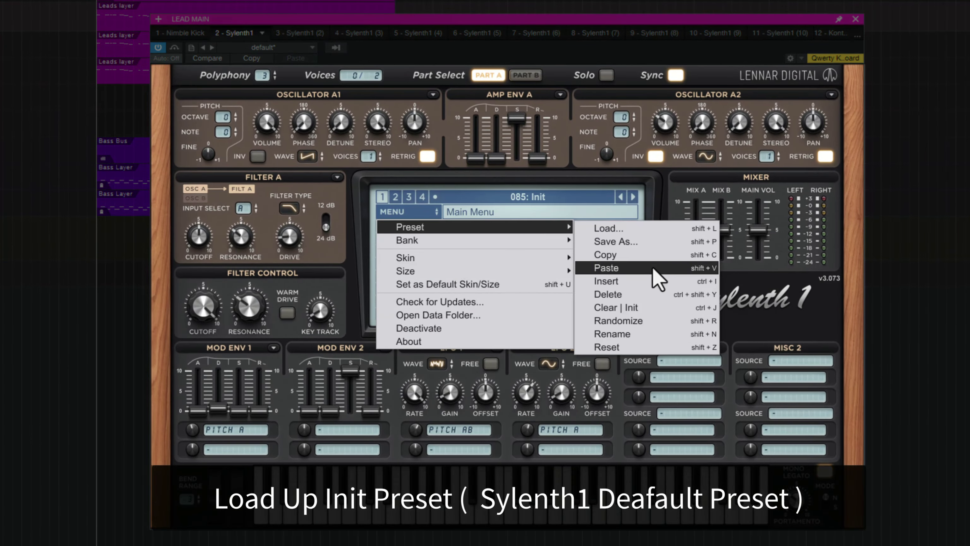
{"action": "left_click", "coordinate": [651, 284]}
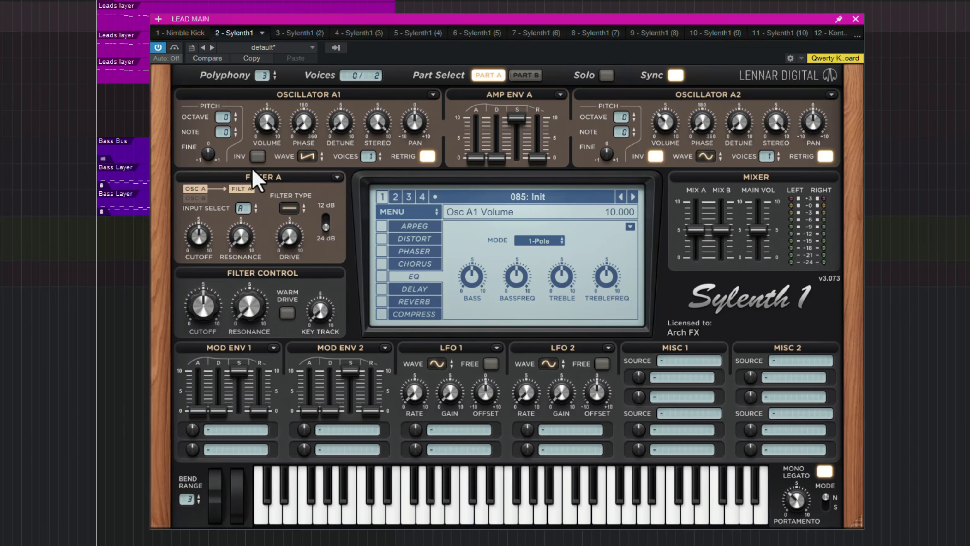
- Set Filter A to Lowpass, raise its resonance to about 3.2 and add drive
{"action": "left_click", "coordinate": [296, 211]}
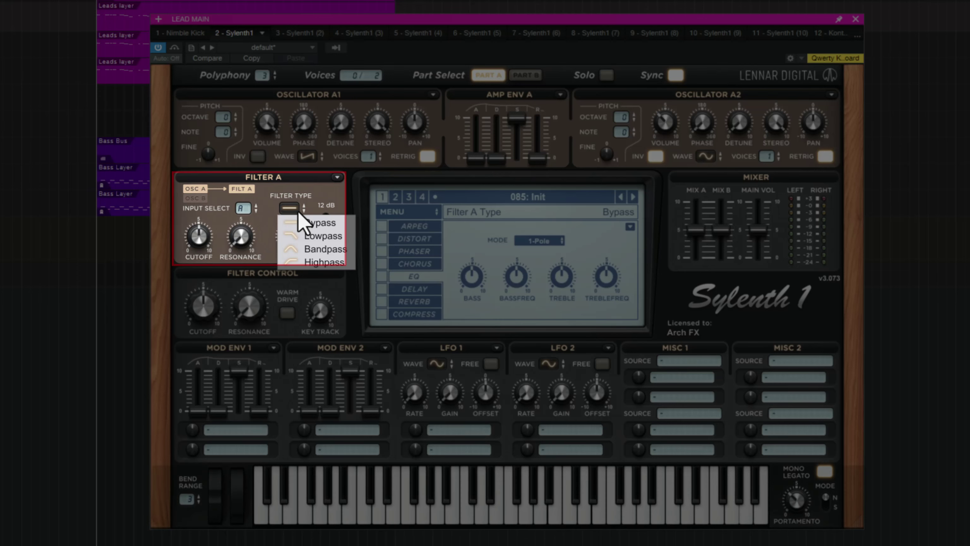
{"action": "left_click", "coordinate": [336, 235]}
{"action": "left_click_drag", "start_coordinate": [239, 239], "coordinate": [247, 241]}
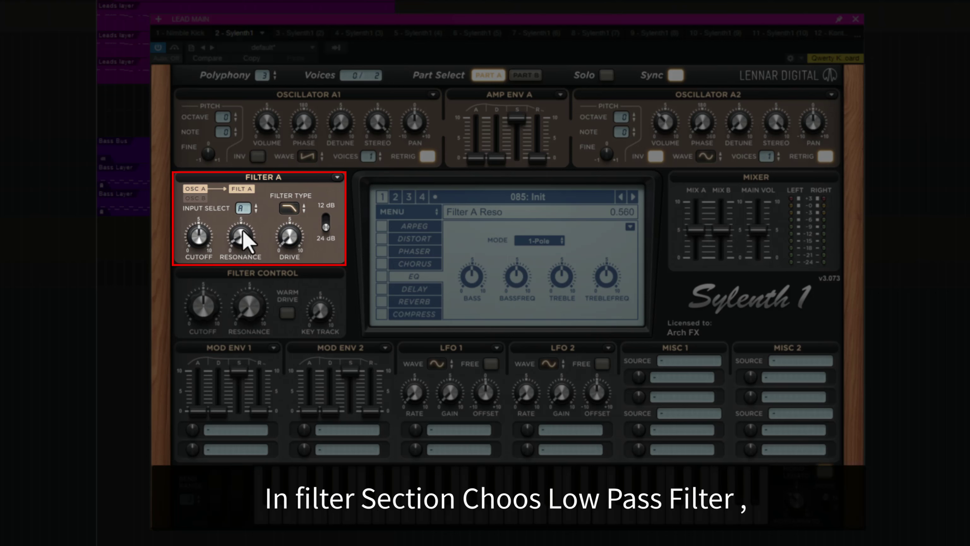
{"action": "left_click_drag", "start_coordinate": [253, 183], "coordinate": [253, 178]}
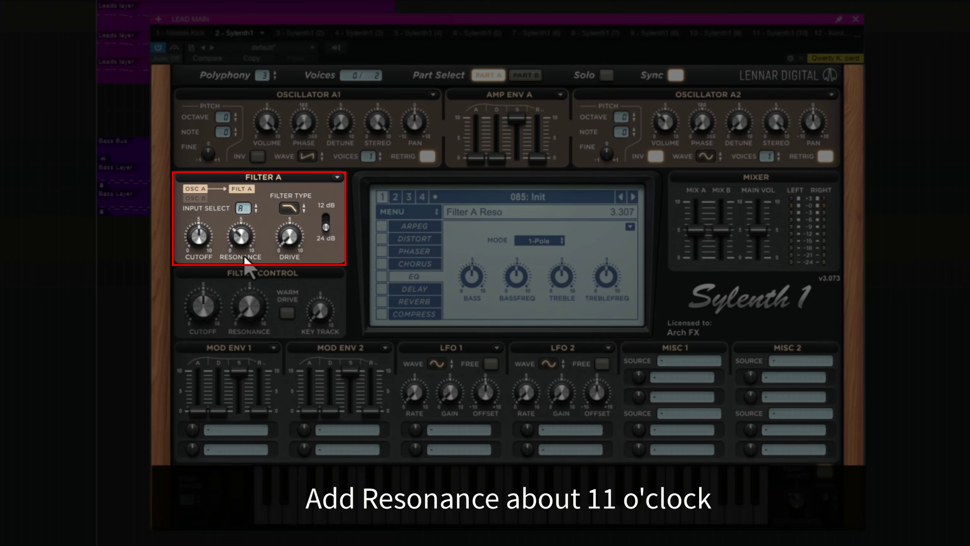
{"action": "left_click_drag", "start_coordinate": [284, 245], "coordinate": [293, 215]}
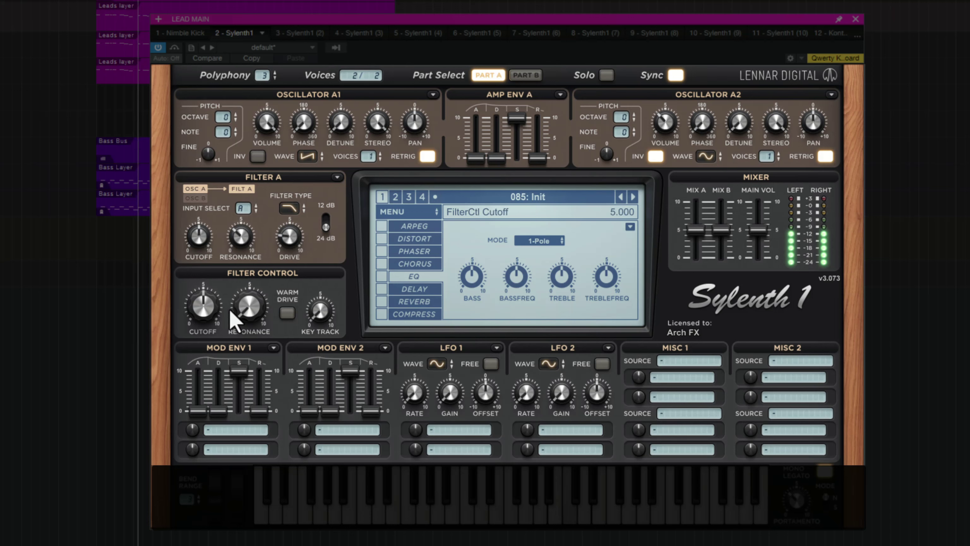
- Play and stop the track to audition the filtered lead
{"action": "key", "text": "space"}
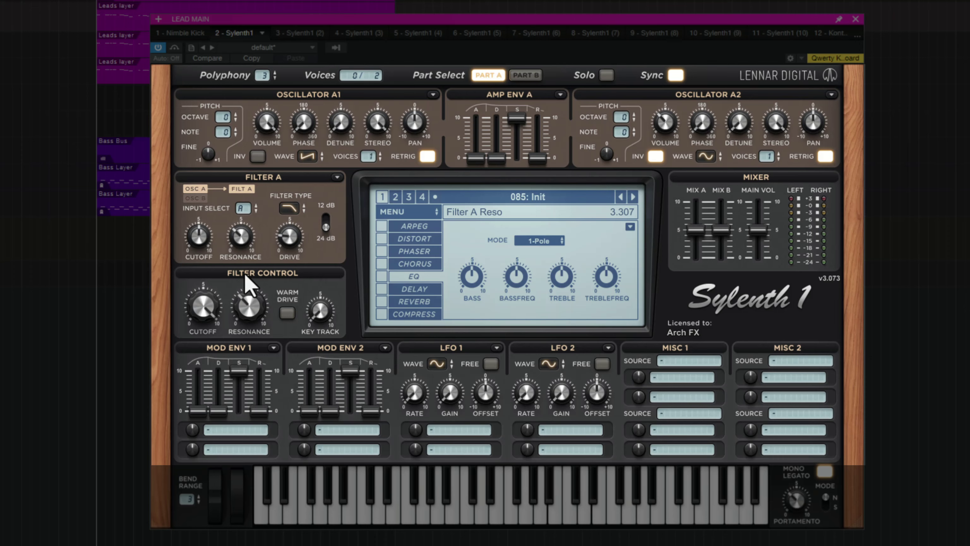
{"action": "key", "text": "space"}
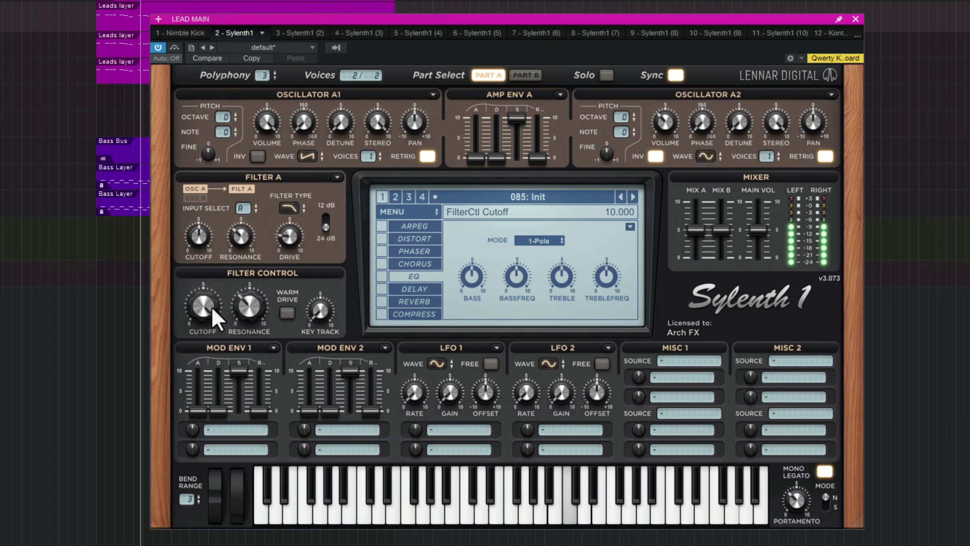
{"action": "key", "text": "space"}
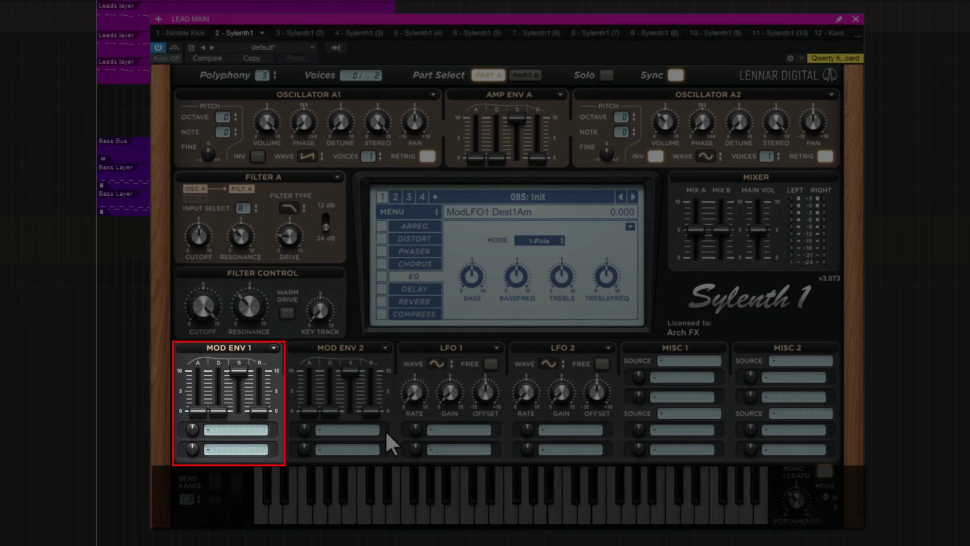
- Zero Mod Env 1 sustain, route it to Pitch A at -0.427, and lengthen decay to 1.127
{"action": "left_click_drag", "start_coordinate": [239, 371], "coordinate": [239, 411]}
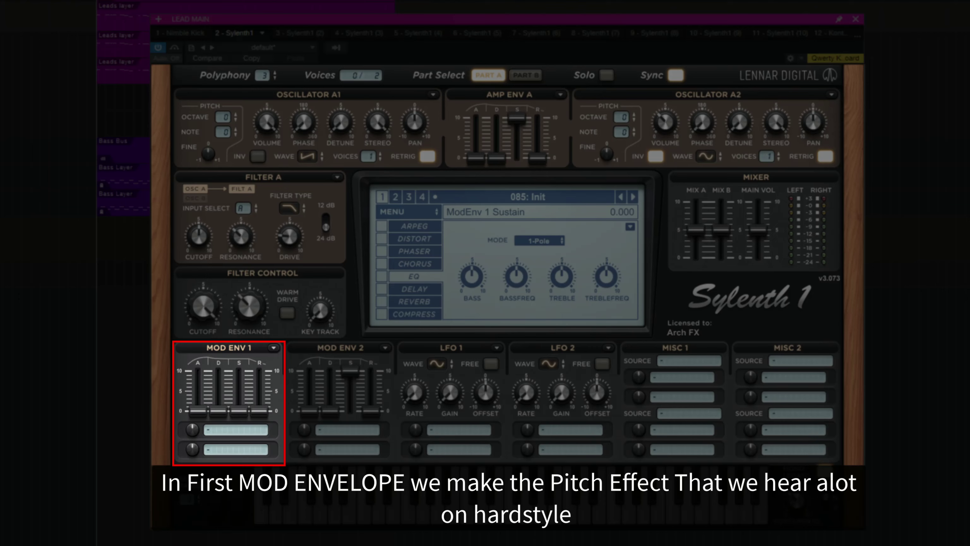
{"action": "left_click", "coordinate": [223, 431]}
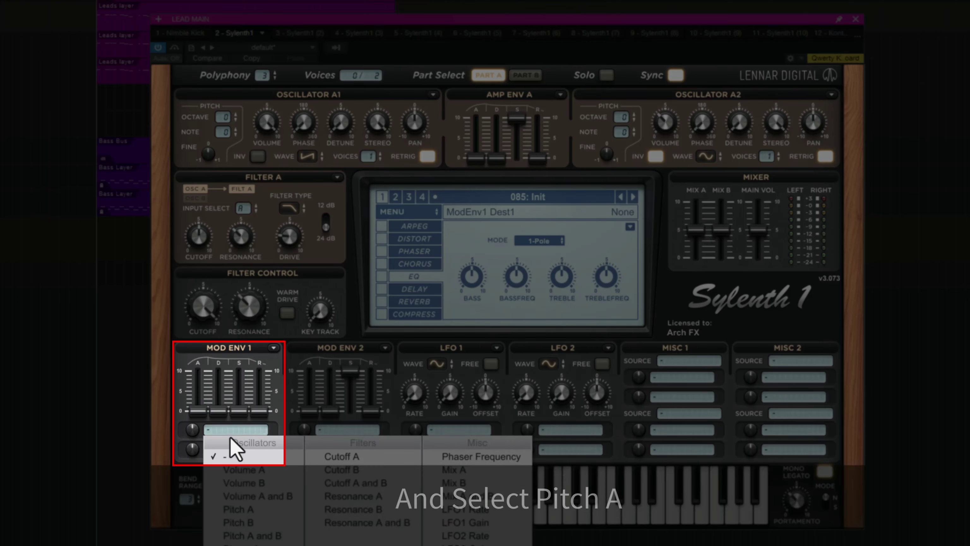
{"action": "left_click", "coordinate": [255, 510]}
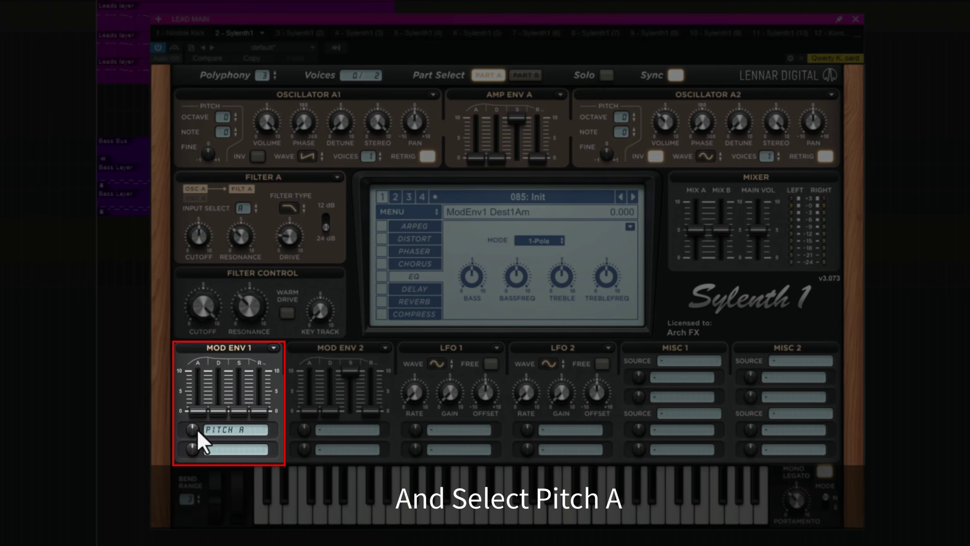
{"action": "left_click_drag", "start_coordinate": [193, 440], "coordinate": [193, 442]}
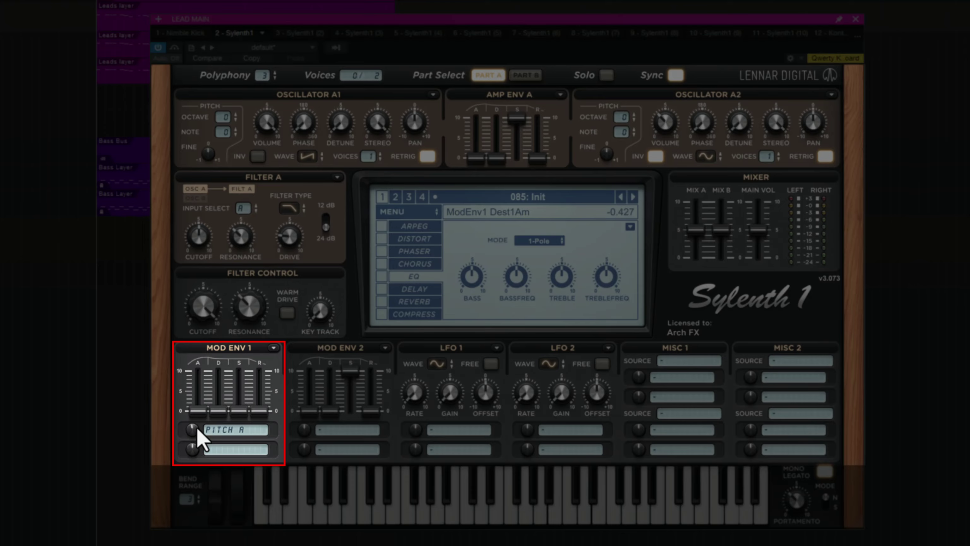
{"action": "left_click_drag", "start_coordinate": [222, 407], "coordinate": [226, 408]}
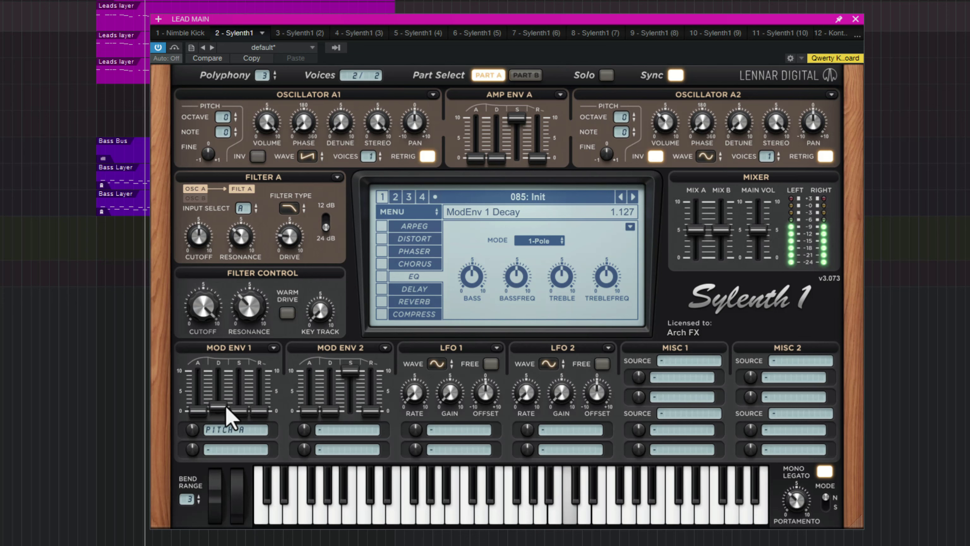
- Route LFO 1 to Pitch A with a modulation amount of about 1
{"action": "left_click", "coordinate": [440, 428]}
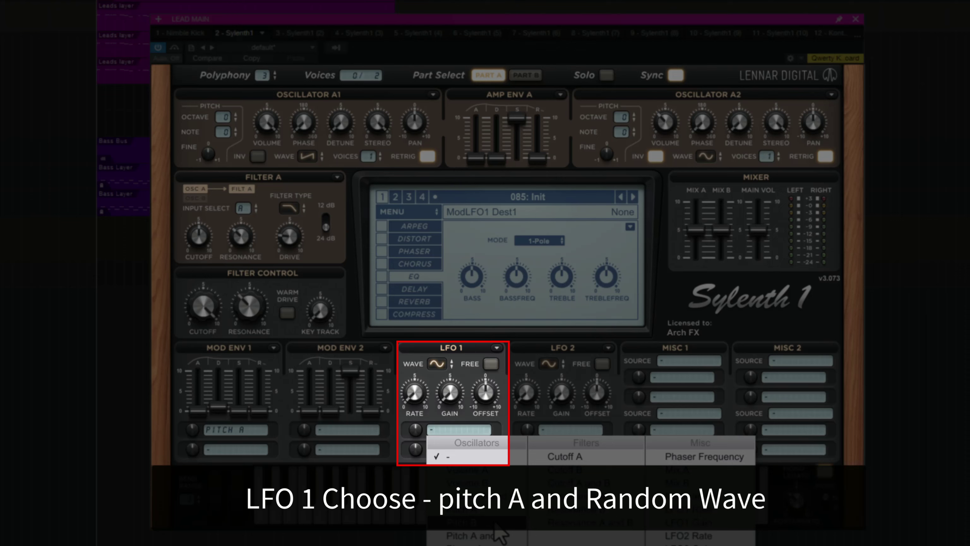
{"action": "left_click", "coordinate": [494, 510]}
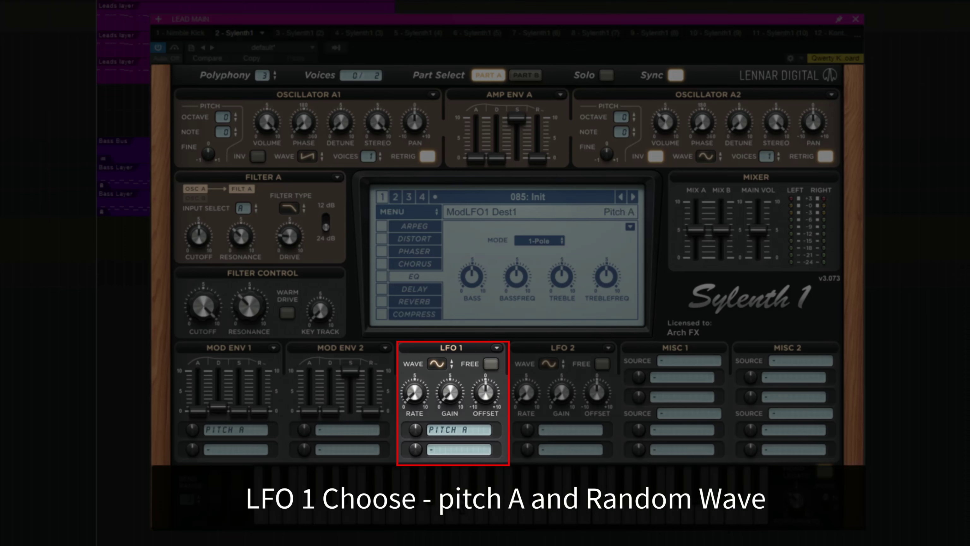
{"action": "left_click_drag", "start_coordinate": [416, 429], "coordinate": [424, 429]}
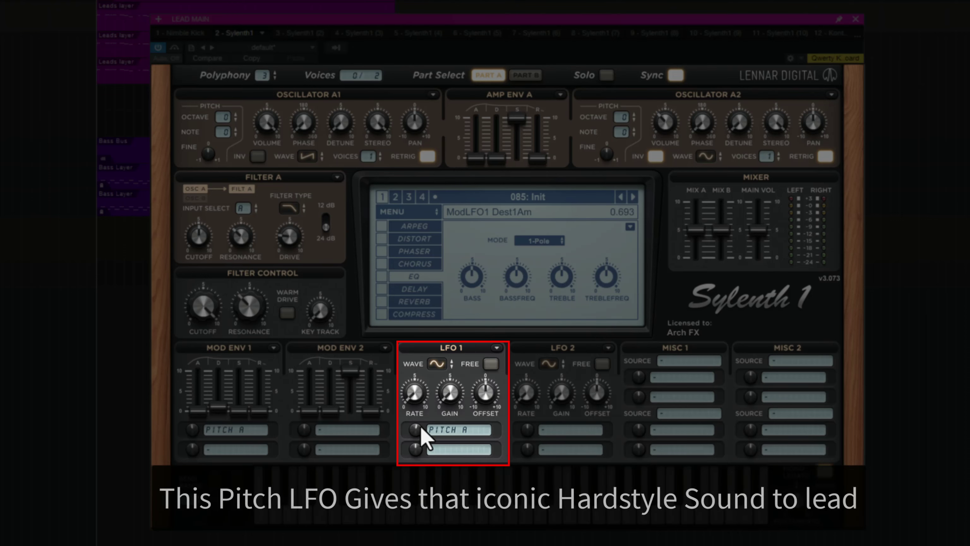
- Set LFO 1's waveform to Random
{"action": "mouse_move", "coordinate": [422, 403]}
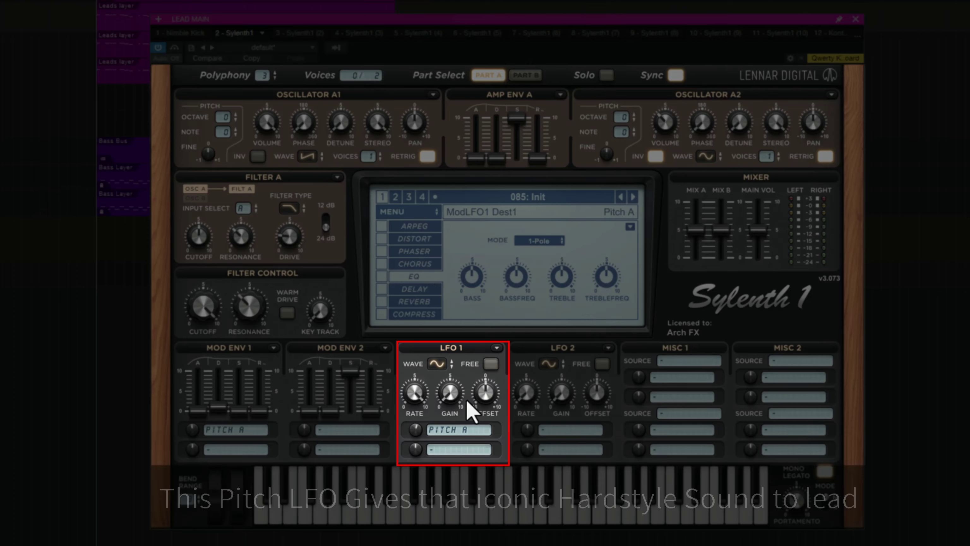
{"action": "mouse_move", "coordinate": [451, 386]}
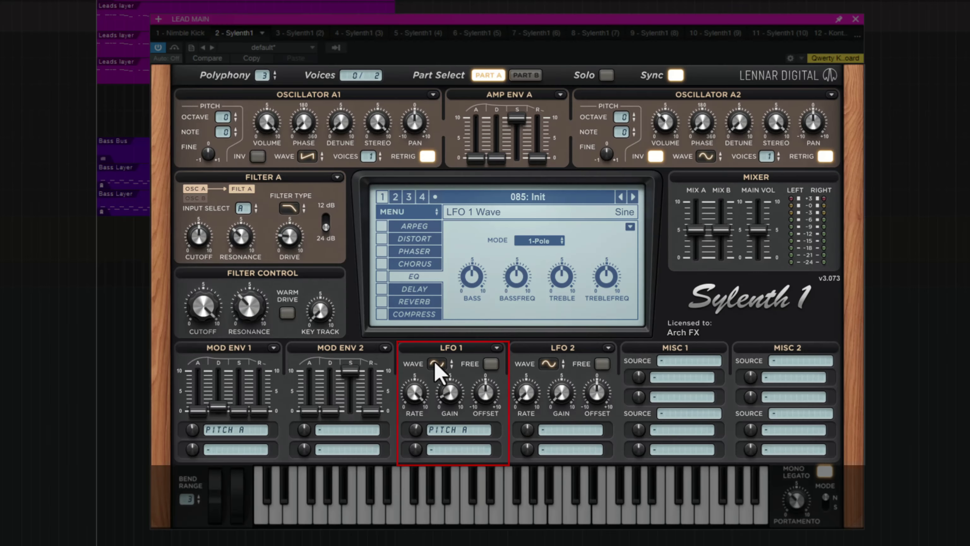
{"action": "left_click", "coordinate": [436, 363]}
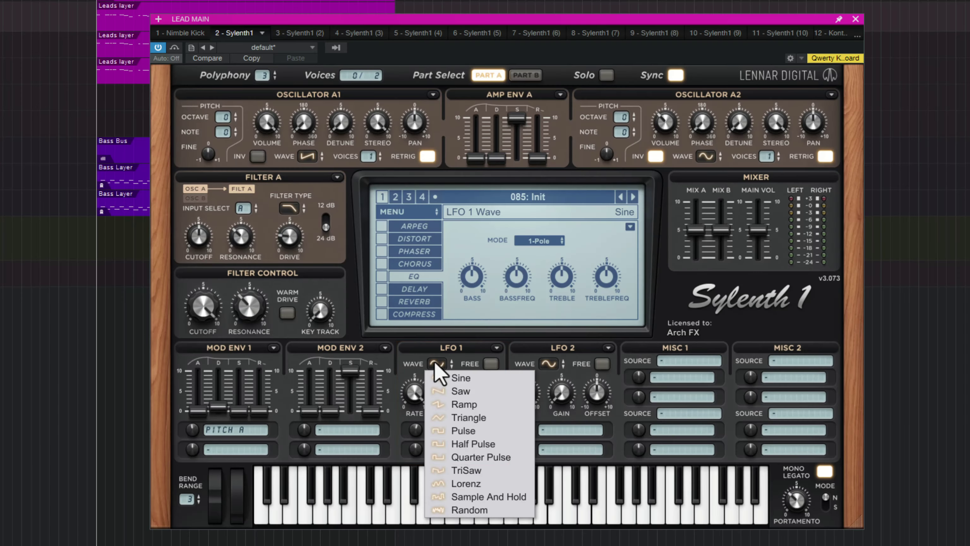
{"action": "left_click", "coordinate": [470, 510]}
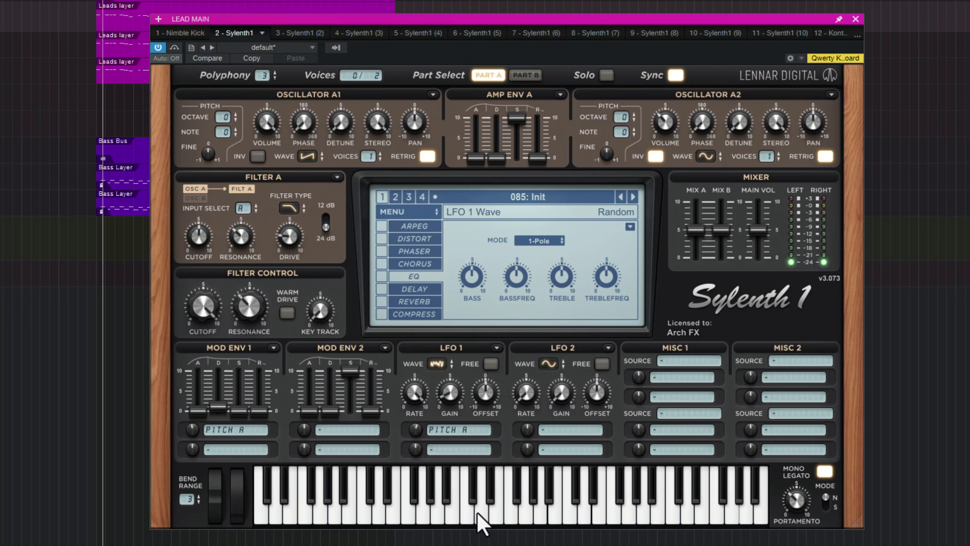
- Route LFO 2 to Pitch A at rate 1/32D and gain 0.72, and enable Distort
{"action": "mouse_move", "coordinate": [448, 396]}
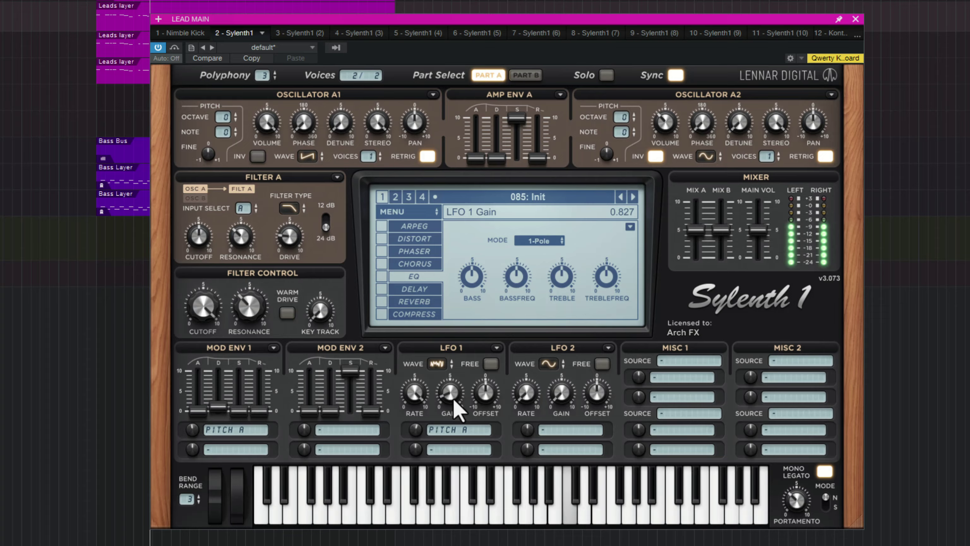
{"action": "mouse_move", "coordinate": [554, 395]}
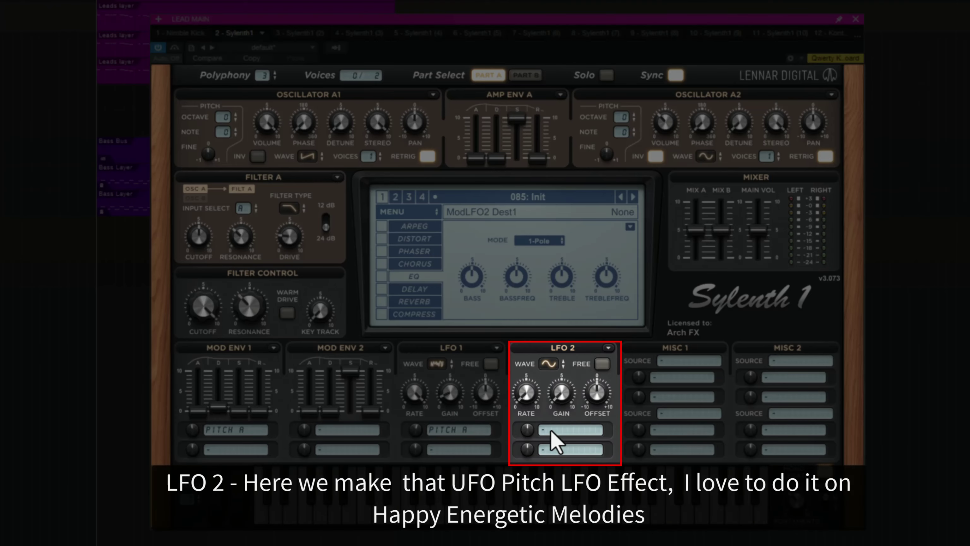
{"action": "left_click", "coordinate": [551, 430]}
{"action": "left_click", "coordinate": [590, 509]}
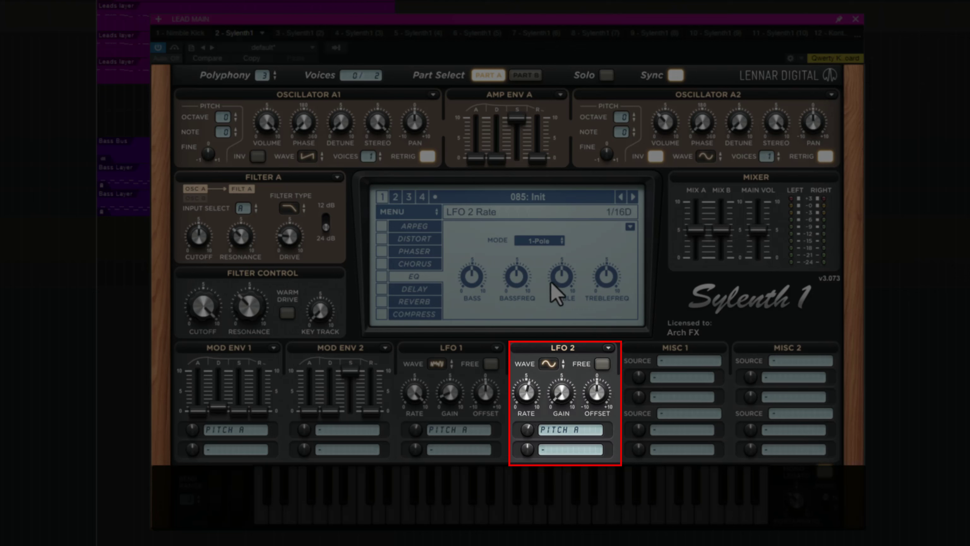
{"action": "left_click_drag", "start_coordinate": [551, 282], "coordinate": [529, 394]}
{"action": "left_click_drag", "start_coordinate": [560, 391], "coordinate": [563, 398]}
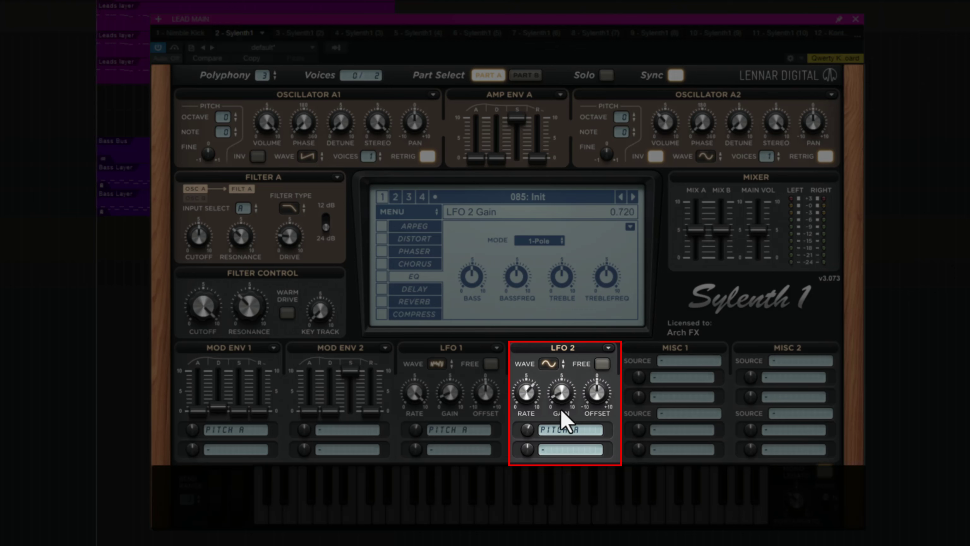
{"action": "left_click", "coordinate": [381, 238]}
- Enable the EQ effect, lower its treble frequency and boost treble to about 8.2 dB
{"action": "left_click", "coordinate": [381, 276]}
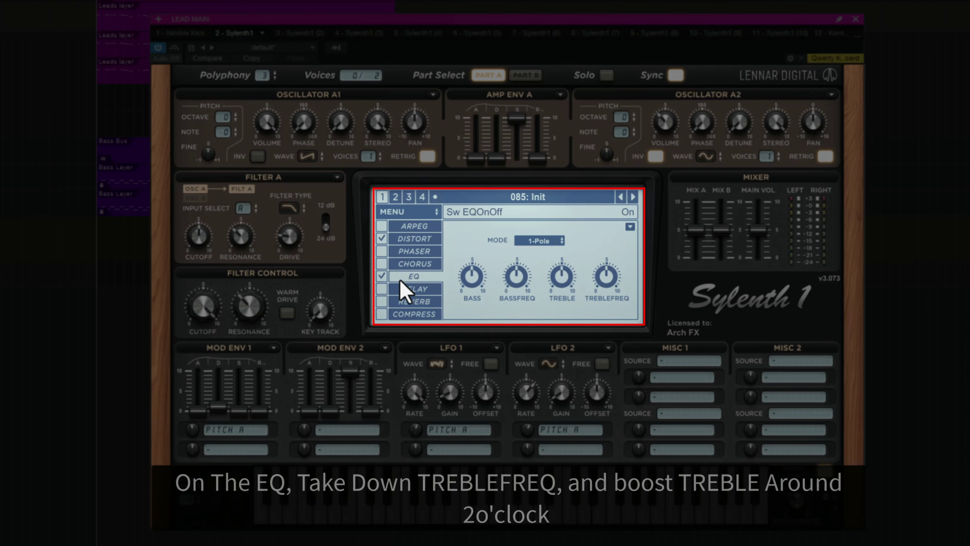
{"action": "left_click_drag", "start_coordinate": [606, 277], "coordinate": [573, 320]}
{"action": "left_click_drag", "start_coordinate": [561, 272], "coordinate": [597, 256]}
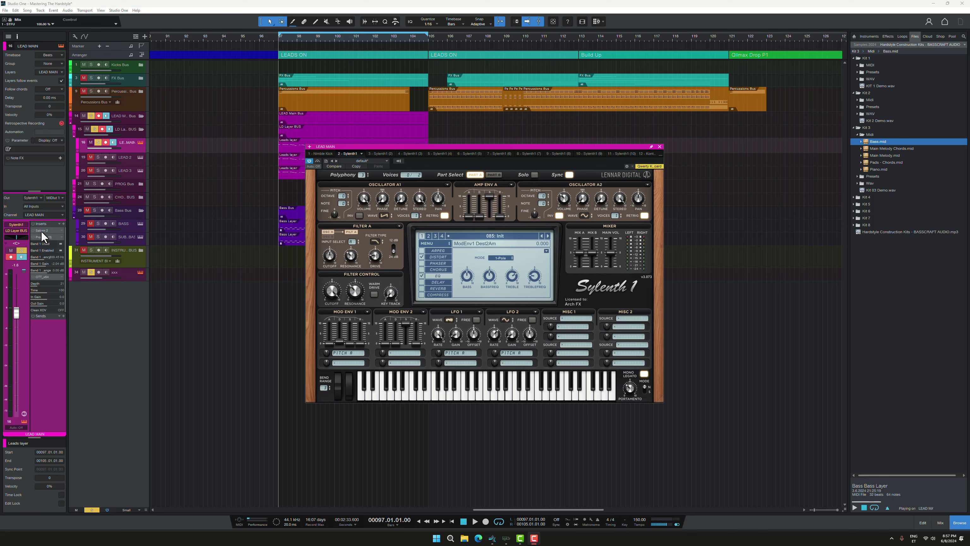
- Expand the Saturn 2 insert on LEAD MAIN and open its plugin window
{"action": "left_click", "coordinate": [41, 230]}
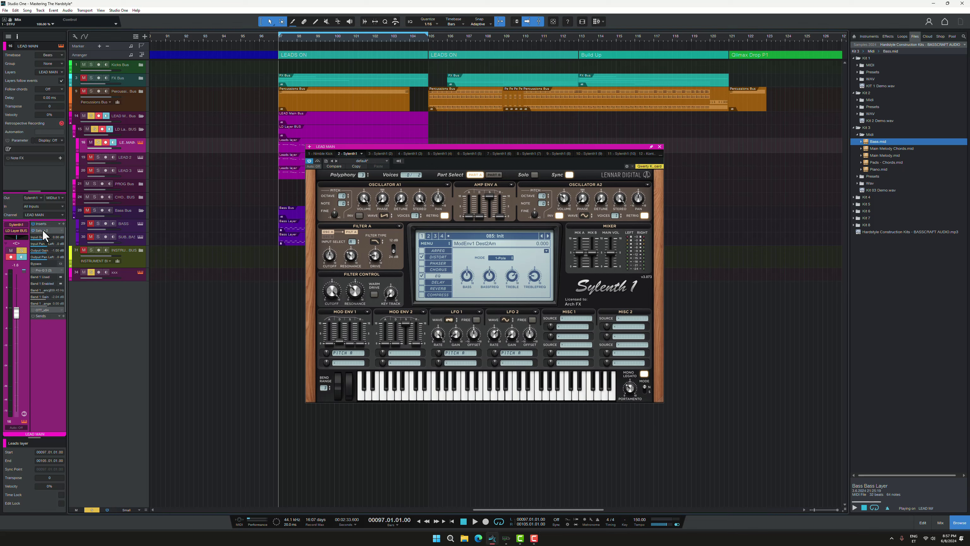
{"action": "double_click", "coordinate": [43, 230]}
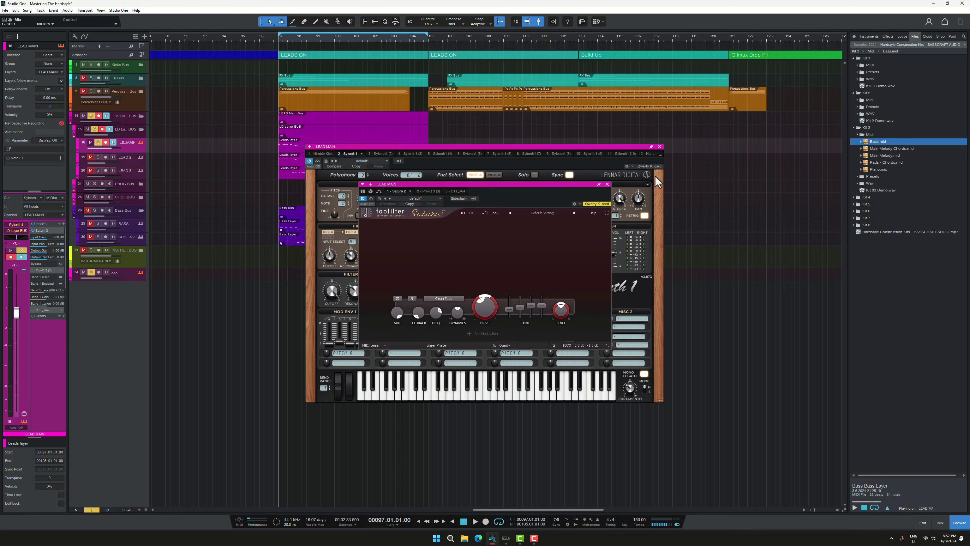
- Choose the Clean Tube style, set Drive to 40%, and raise Presence to +0.3 dB
{"action": "left_click", "coordinate": [660, 146]}
{"action": "left_click", "coordinate": [444, 299]}
{"action": "mouse_move", "coordinate": [464, 307]}
{"action": "left_click", "coordinate": [498, 318]}
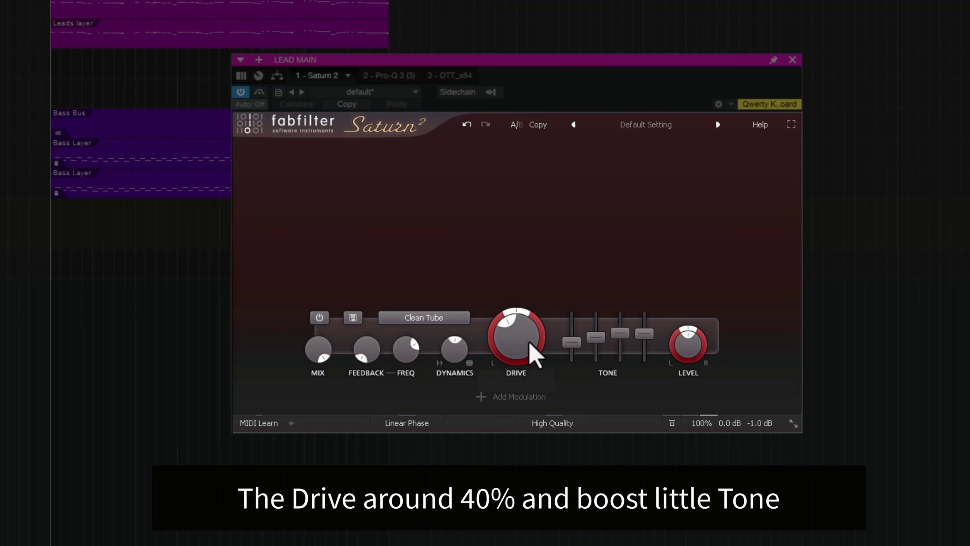
{"action": "left_click_drag", "start_coordinate": [490, 307], "coordinate": [481, 303]}
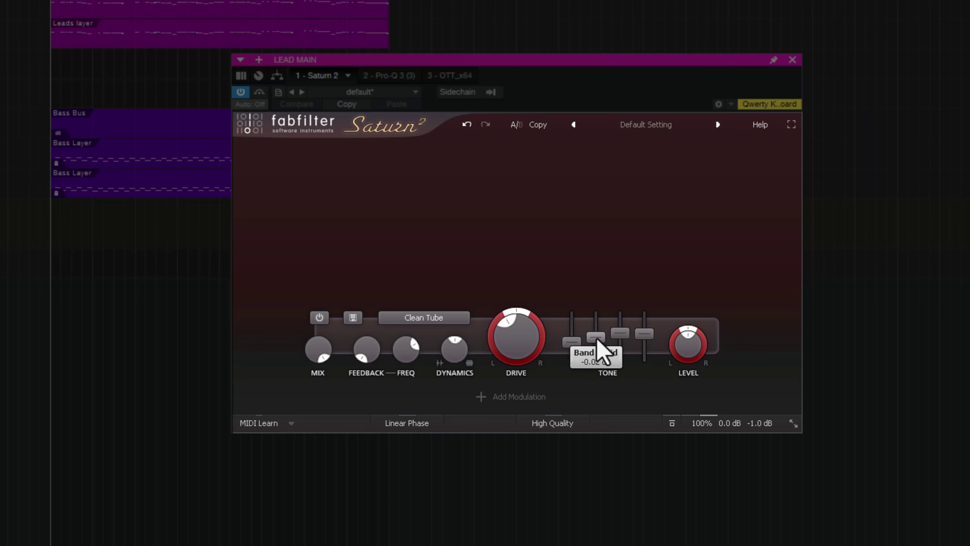
{"action": "left_click", "coordinate": [389, 75]}
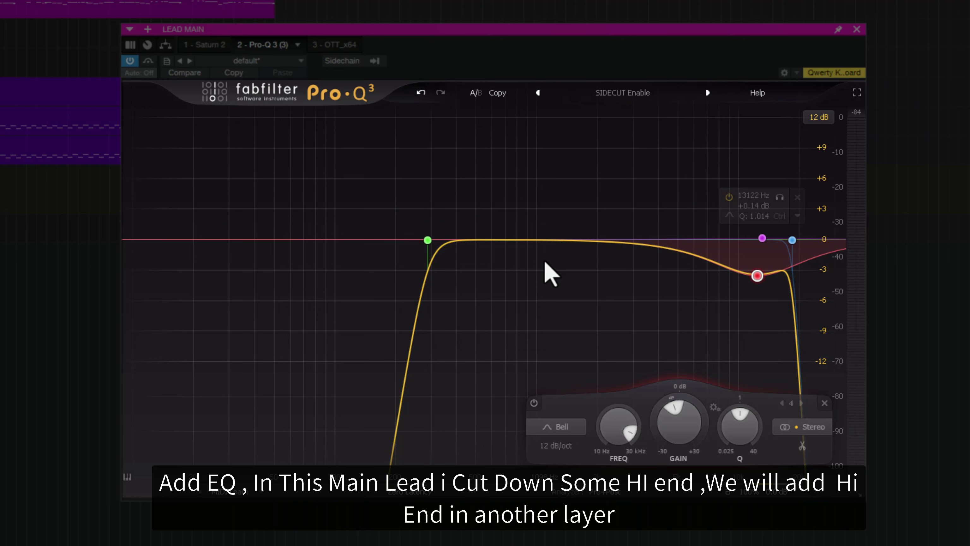
- Start playback to hear the lead through the Pro-Q 3 EQ
{"action": "mouse_move", "coordinate": [758, 277]}
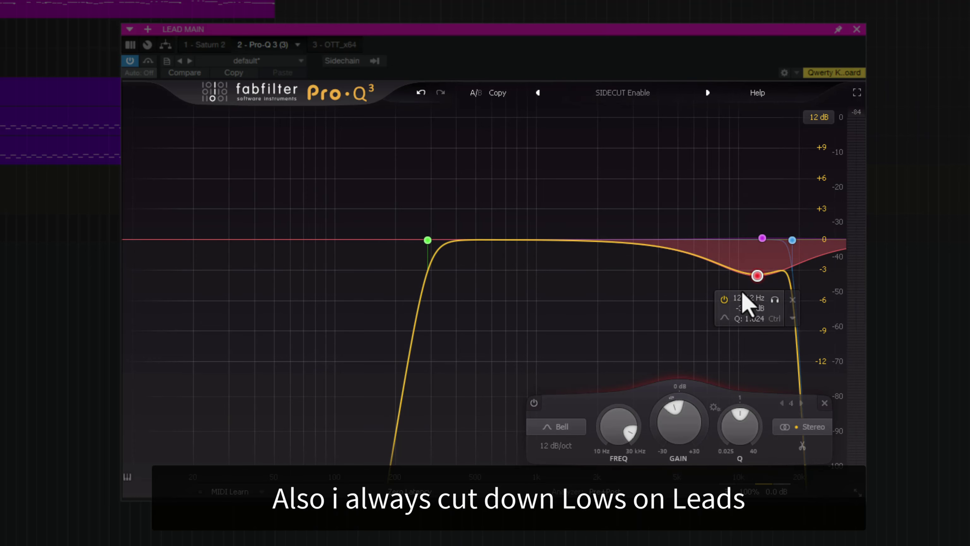
{"action": "key", "text": "space"}
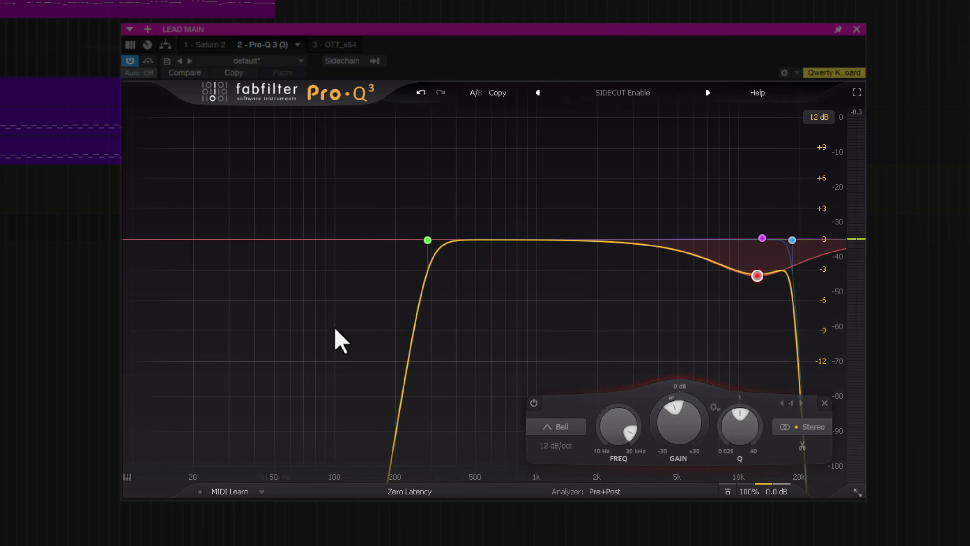
{"action": "mouse_move", "coordinate": [756, 494]}
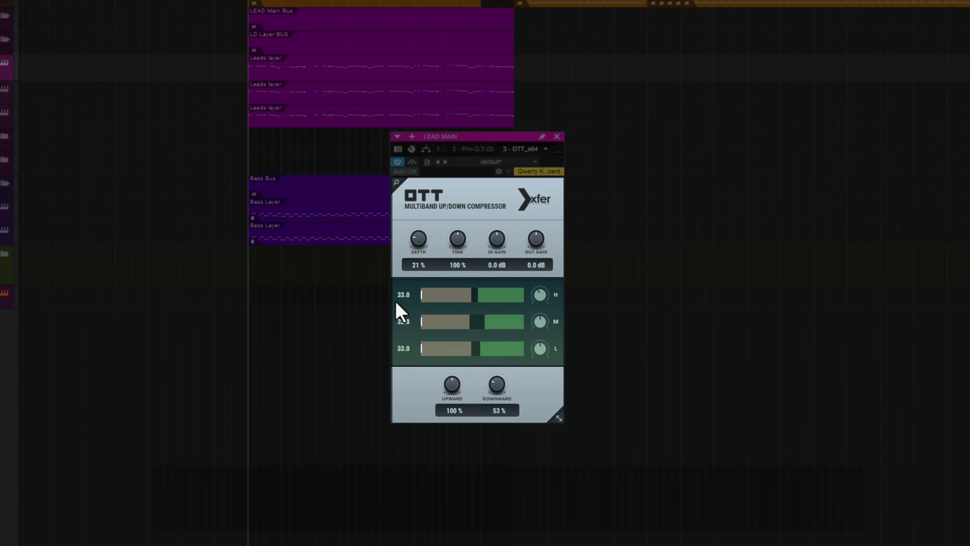
- Set OTT depth to 27% and downward compression to 55% while the lead plays
{"action": "left_click_drag", "start_coordinate": [425, 242], "coordinate": [425, 242]}
{"action": "key", "text": "space"}
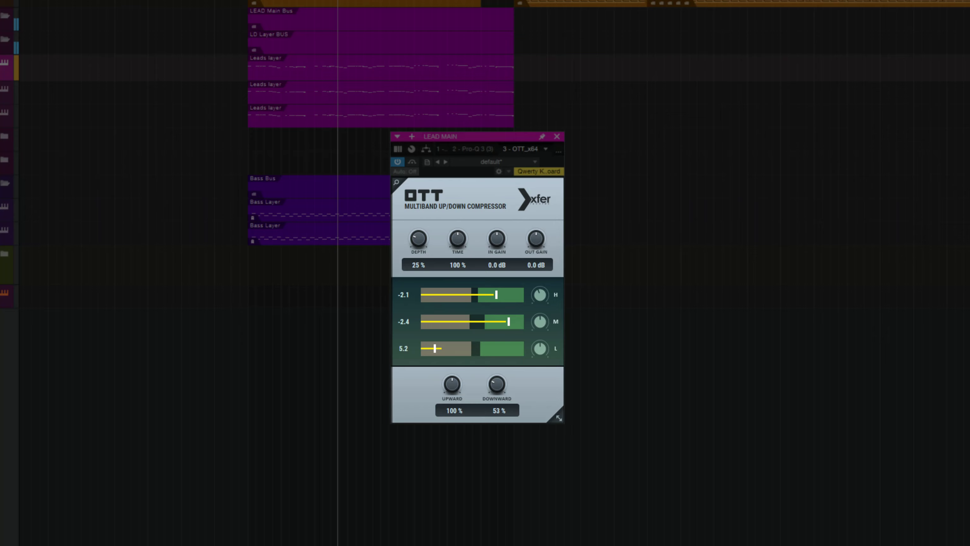
{"action": "scroll", "coordinate": [423, 240], "scroll_direction": "up", "scroll_amount": 2}
{"action": "left_click_drag", "start_coordinate": [484, 388], "coordinate": [492, 382]}
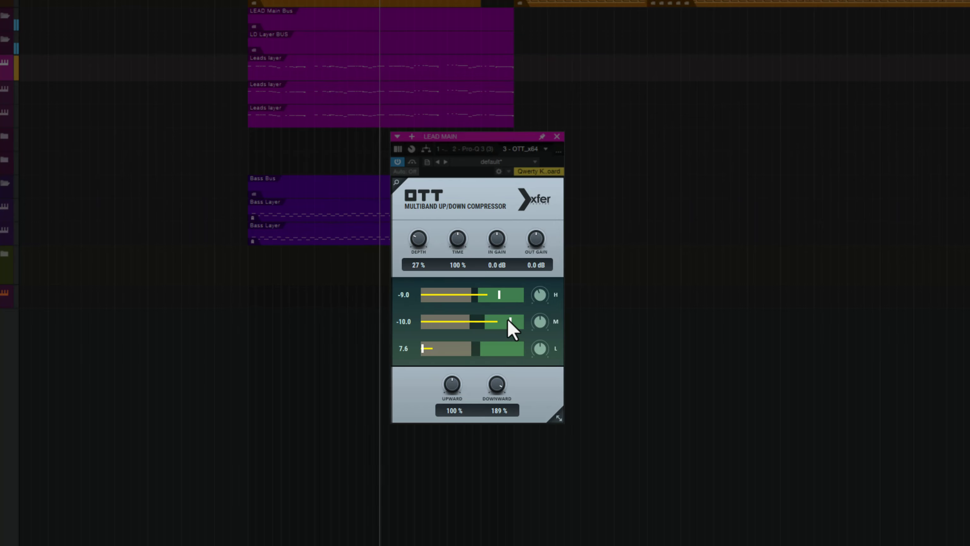
{"action": "scroll", "coordinate": [493, 382], "scroll_direction": "down", "scroll_amount": 5}
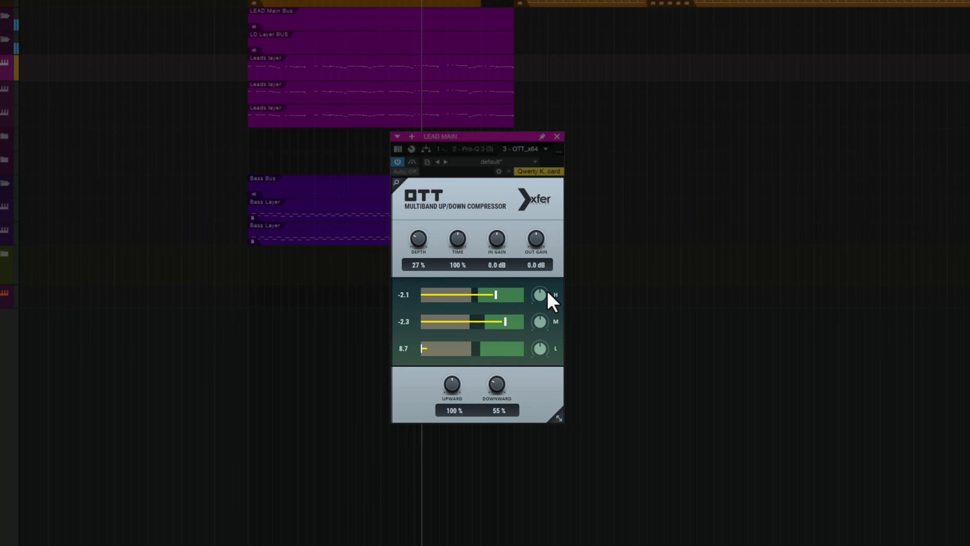